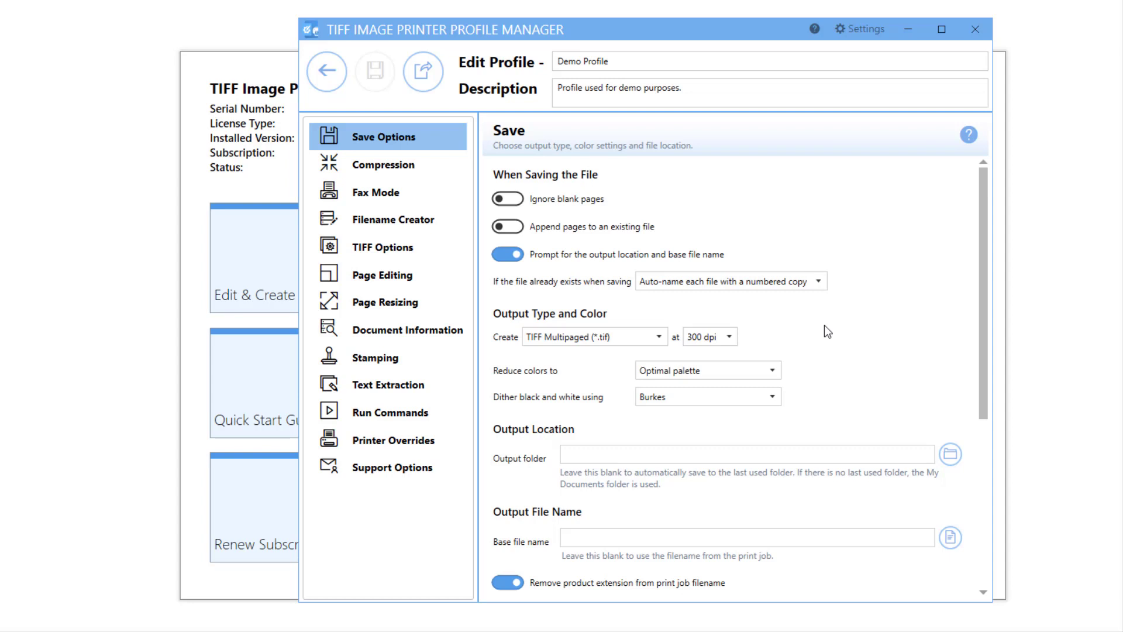
{"action": "left_click", "coordinate": [772, 370]}
{"action": "left_click", "coordinate": [774, 371]}
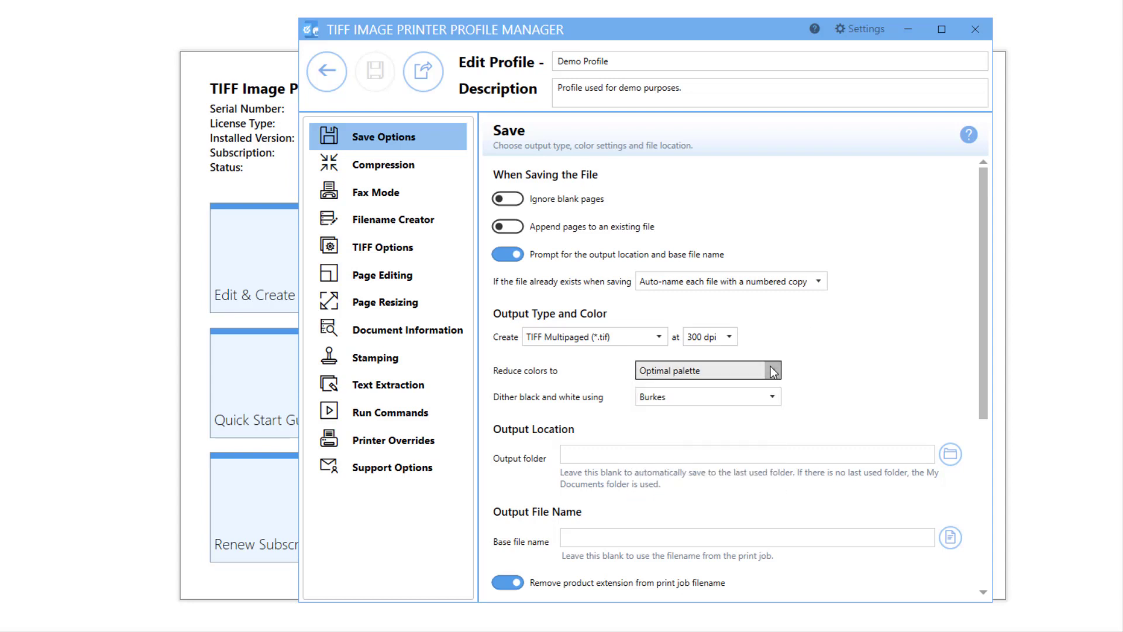
{"action": "left_click", "coordinate": [434, 170]}
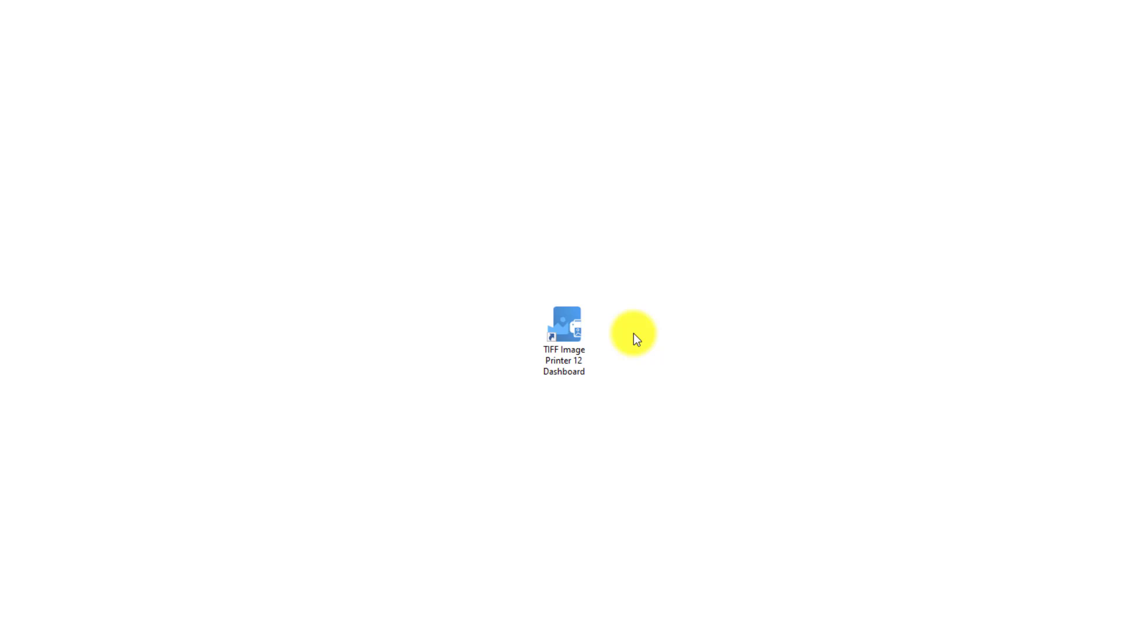
Step: Open the TIFF Image Printer 12 Dashboard and create a new profile in the Profile Manager
{"action": "left_click", "coordinate": [571, 317]}
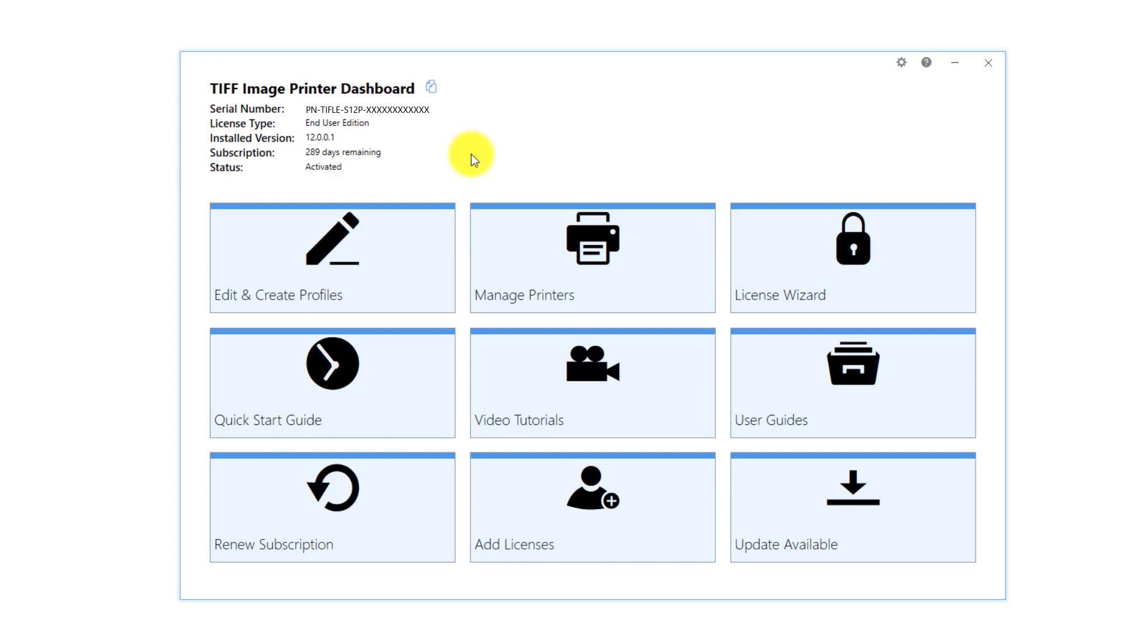
{"action": "left_click", "coordinate": [421, 236]}
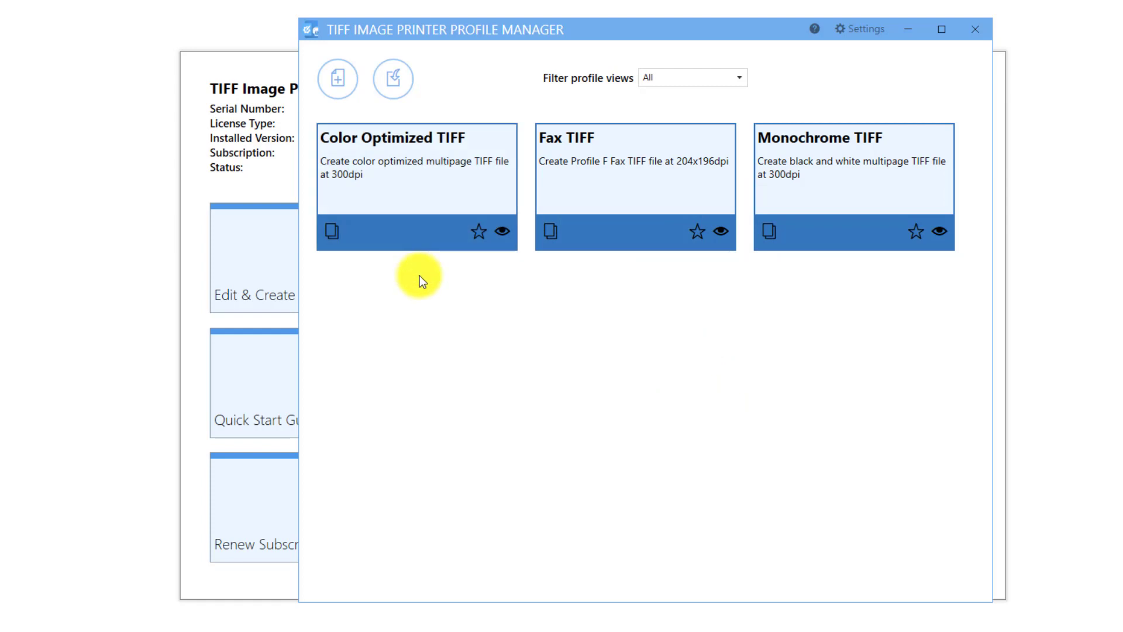
{"action": "left_click", "coordinate": [354, 85]}
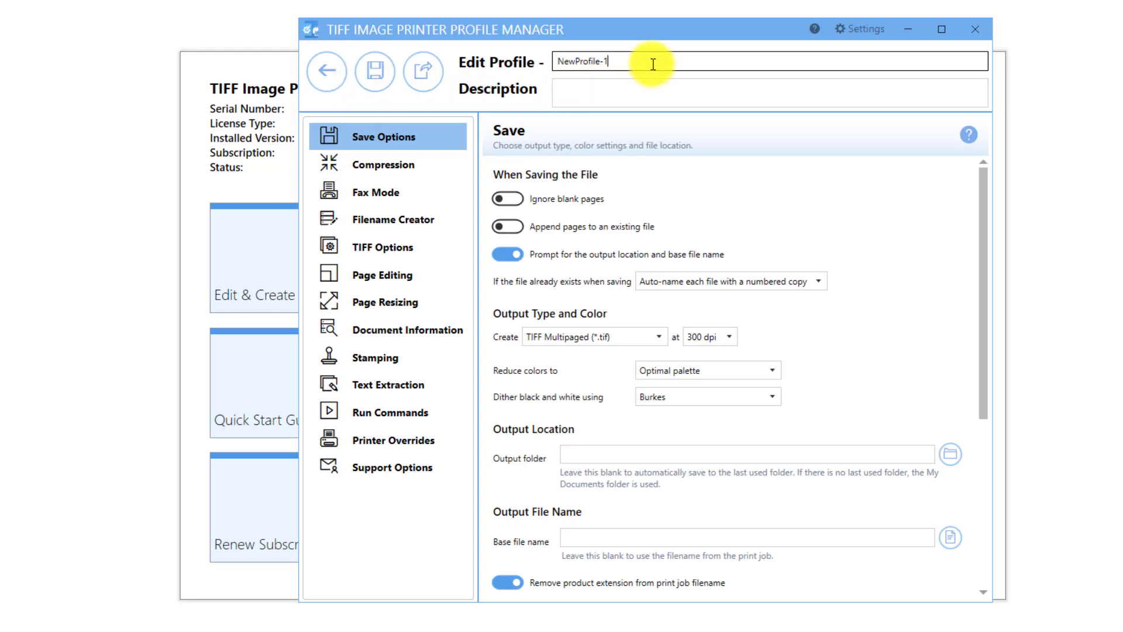
Step: Name the new profile "Demo Profile" and describe it as "Profile used for demo purposes."
{"action": "left_click", "coordinate": [555, 62]}
{"action": "type", "text": "Demo Profile"}
{"action": "key", "text": "Tab"}
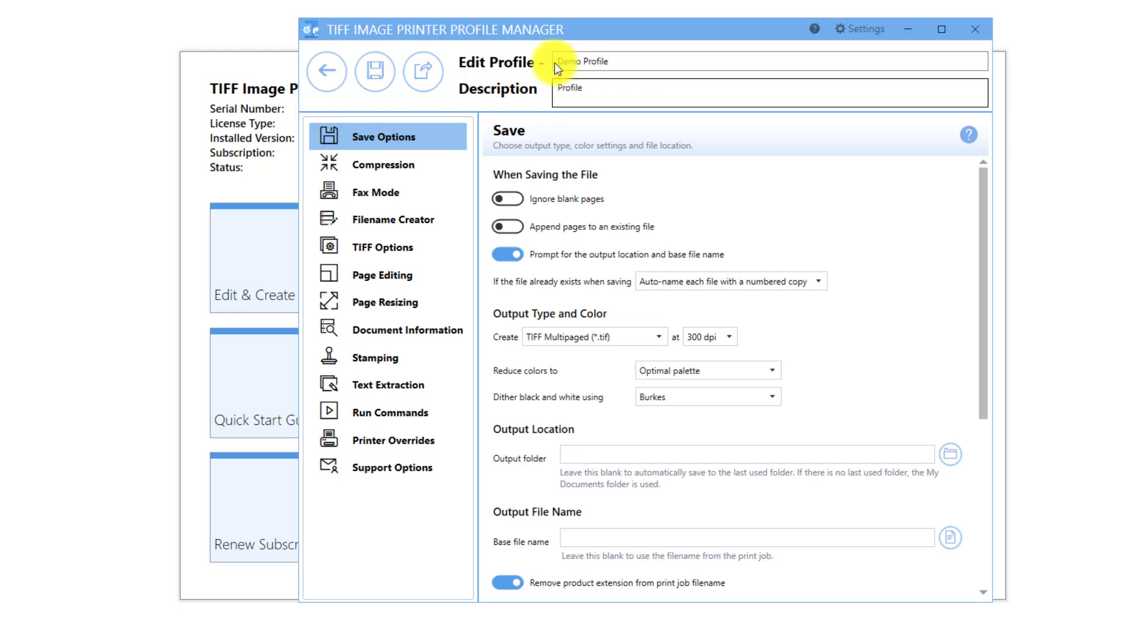
{"action": "type", "text": "Profile used for demo purposes."}
{"action": "left_click", "coordinate": [721, 142]}
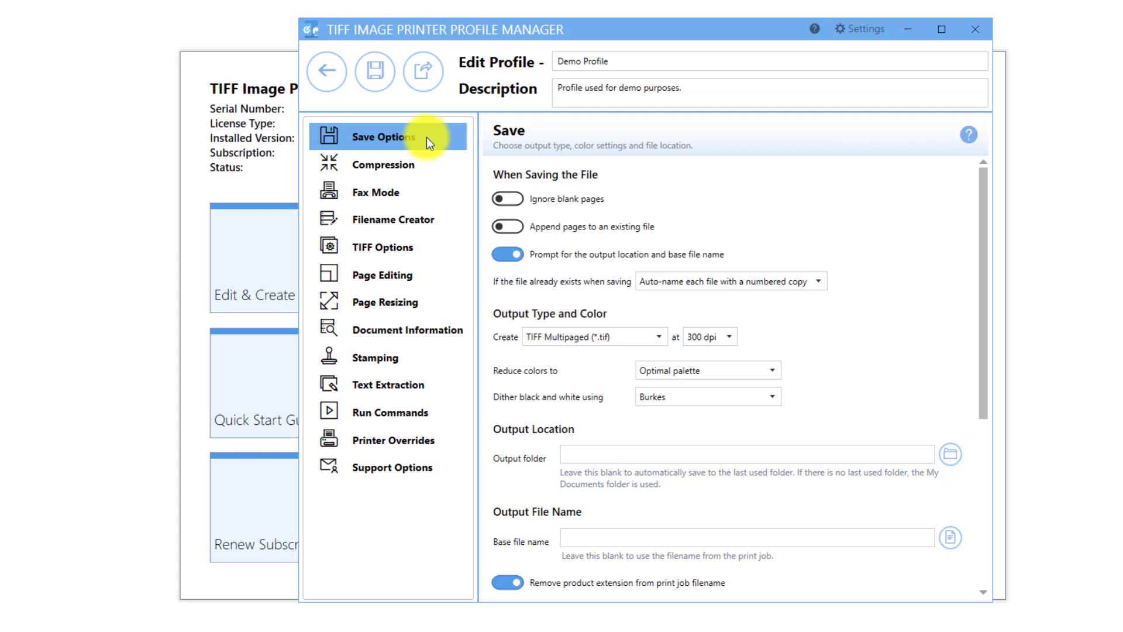
Step: Try reducing the output colors to Black and white, and restore the Optimal palette option
{"action": "left_click", "coordinate": [759, 365]}
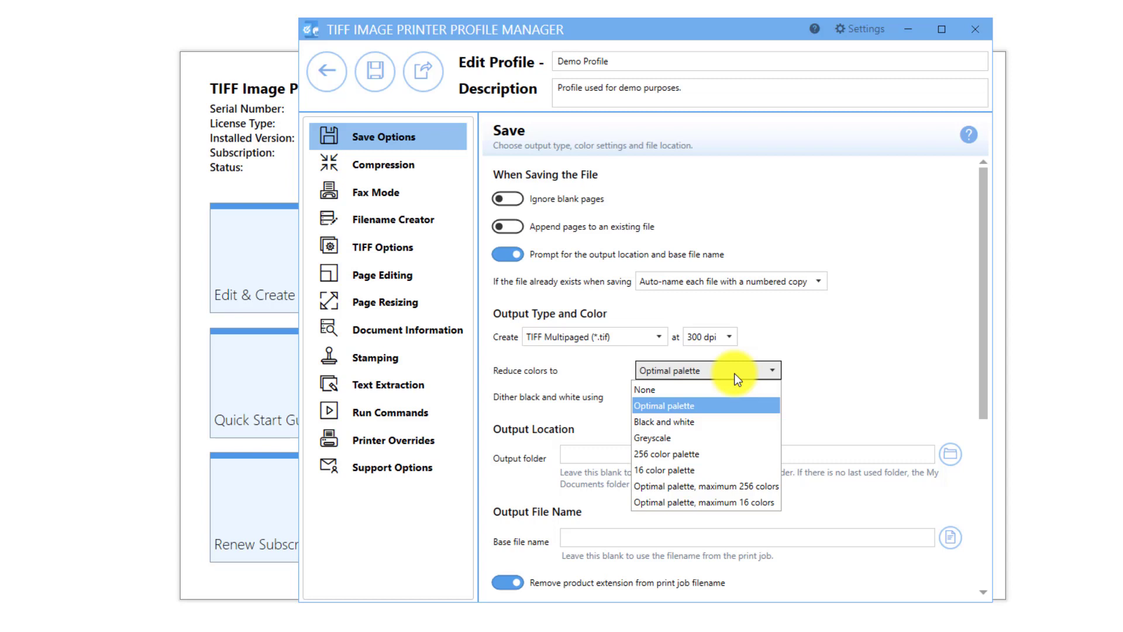
{"action": "left_click", "coordinate": [733, 422]}
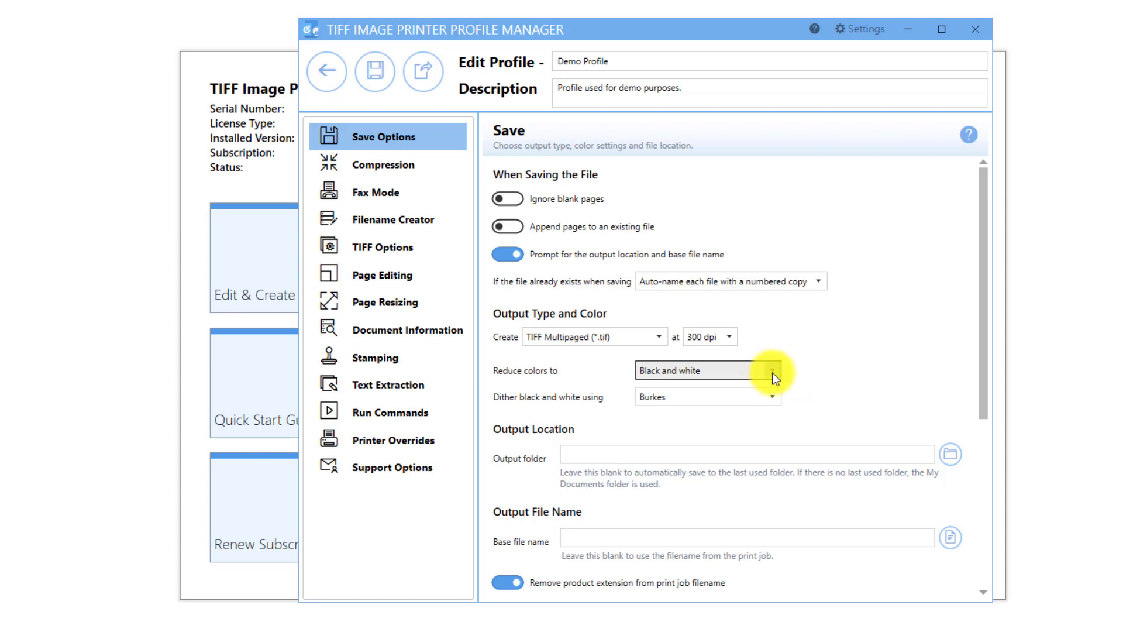
{"action": "left_click", "coordinate": [772, 373]}
{"action": "left_click", "coordinate": [763, 402]}
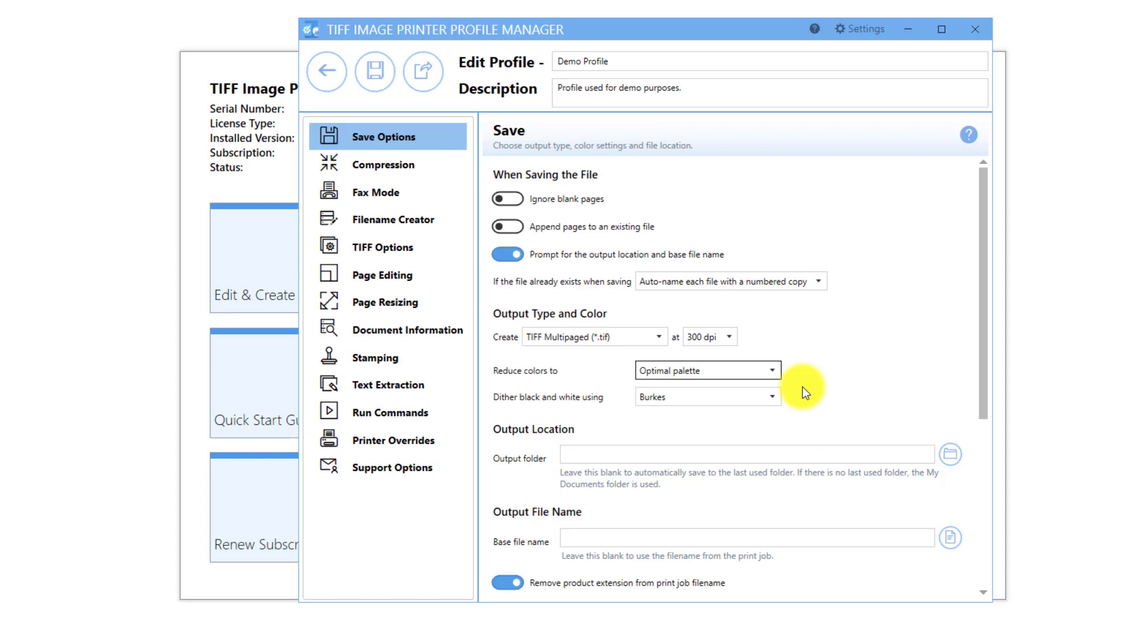
Step: Try reducing the output colors to Greyscale, followed by Black and white
{"action": "left_click", "coordinate": [772, 371]}
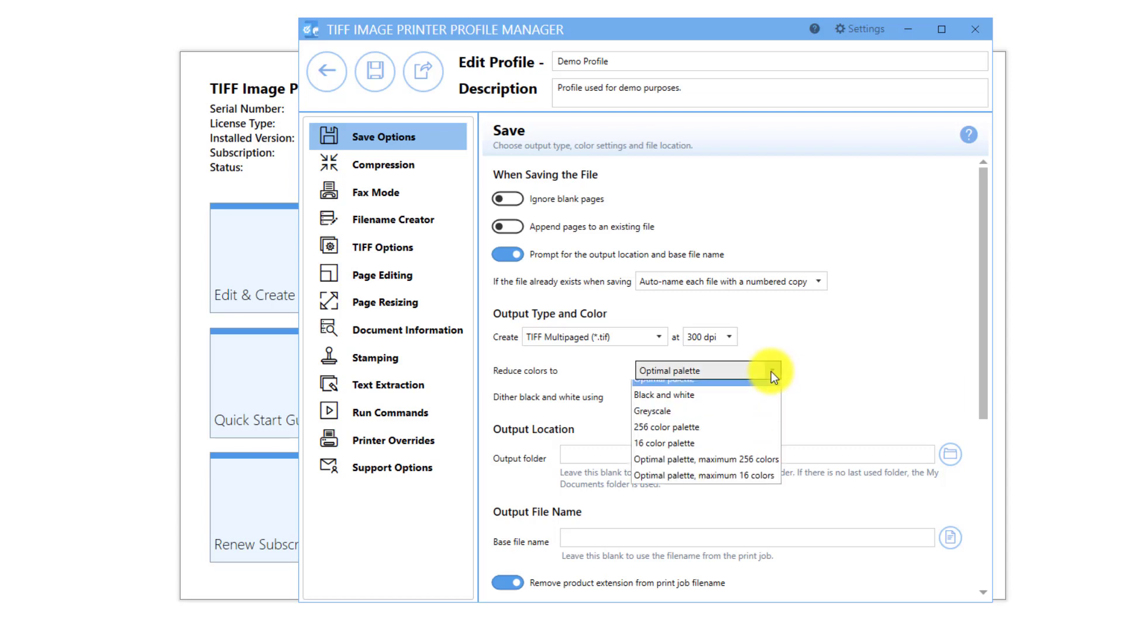
{"action": "left_click", "coordinate": [746, 437]}
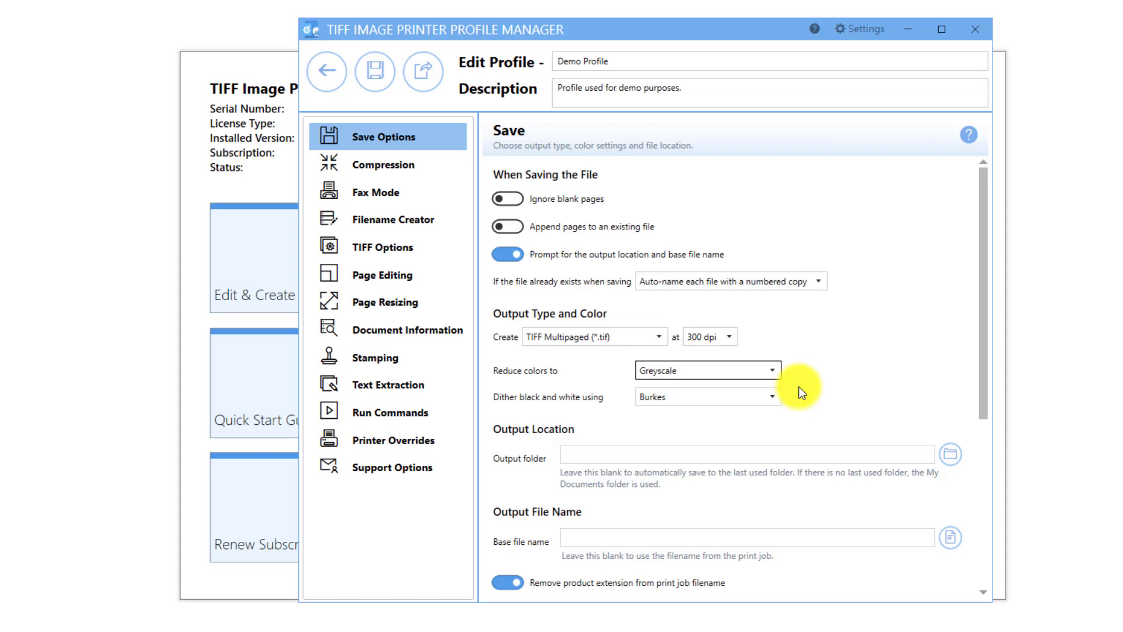
{"action": "left_click", "coordinate": [781, 370]}
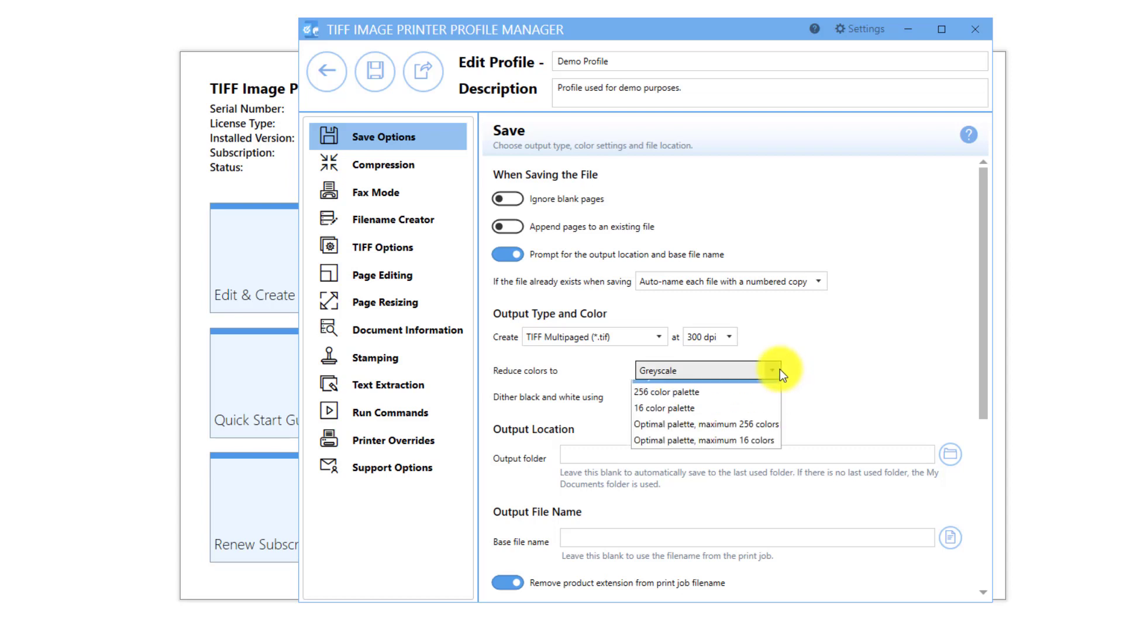
{"action": "left_click", "coordinate": [771, 415]}
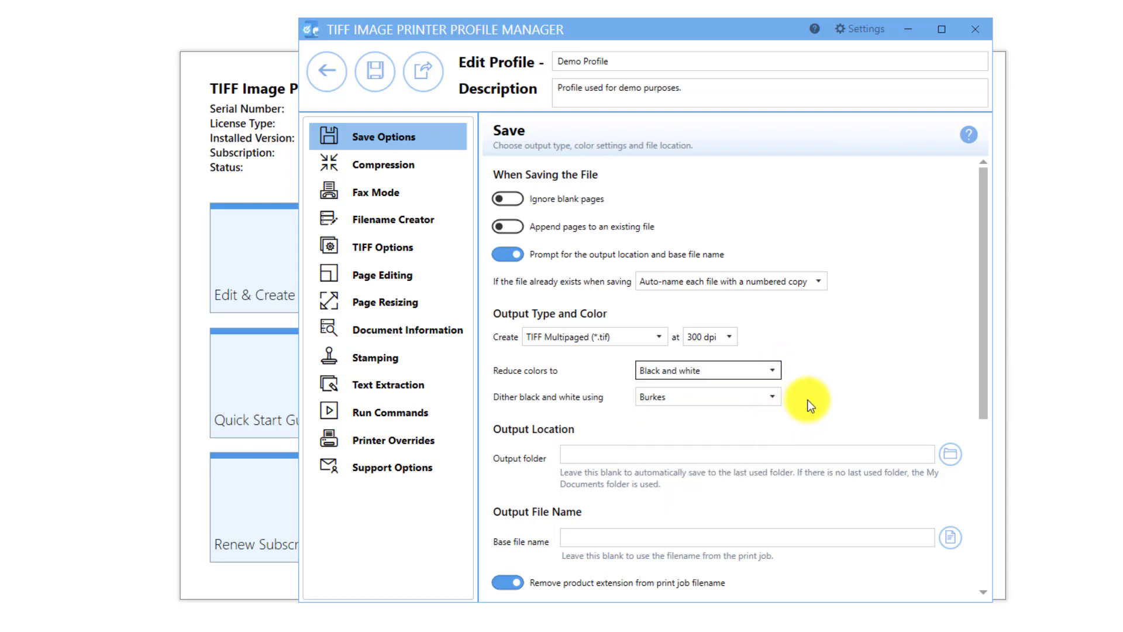
Step: Look over the black and white dithering methods and set the color reduction back to Optimal palette
{"action": "left_click", "coordinate": [779, 399]}
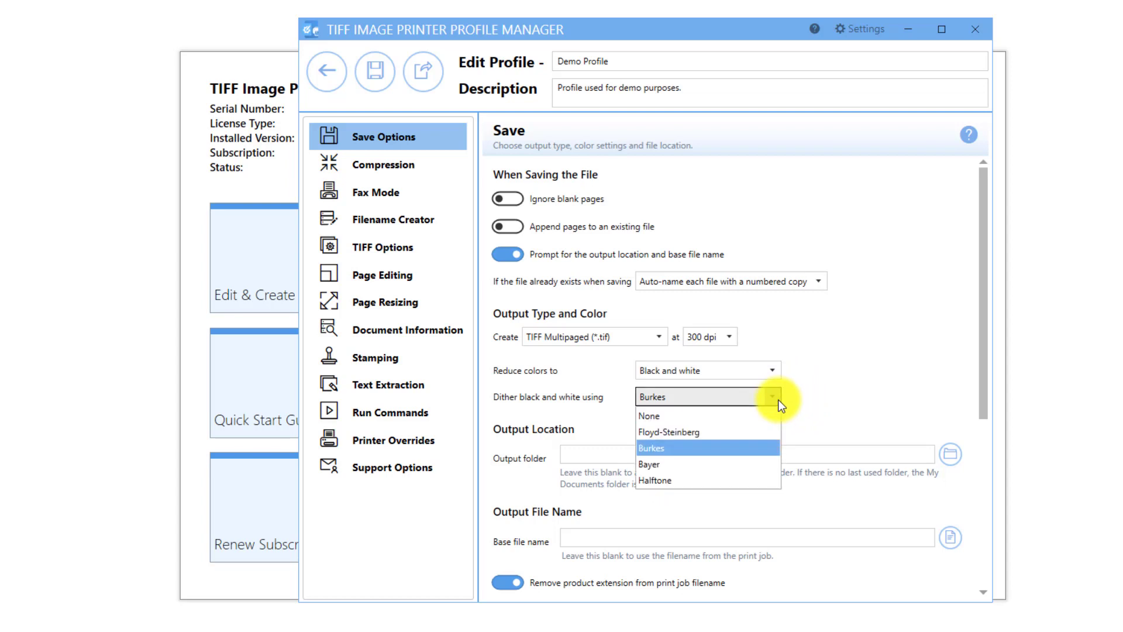
{"action": "left_click", "coordinate": [777, 372]}
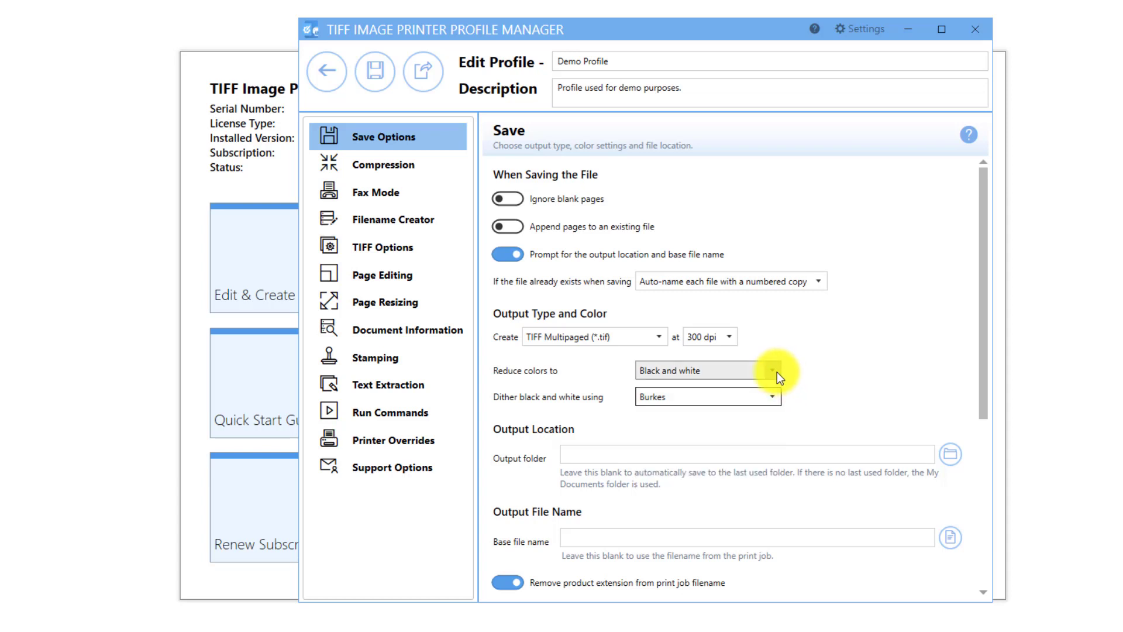
{"action": "left_click", "coordinate": [777, 373]}
{"action": "left_click", "coordinate": [764, 404]}
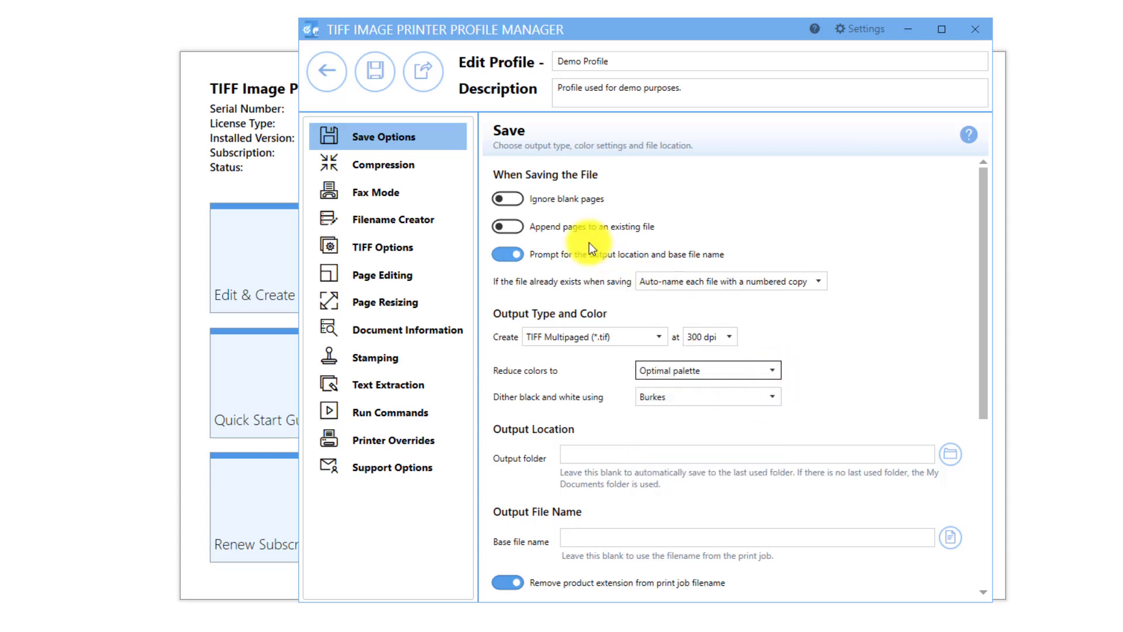
Step: Review the profile's TIFF compression methods and the resolutions offered for its output file
{"action": "left_click", "coordinate": [455, 163]}
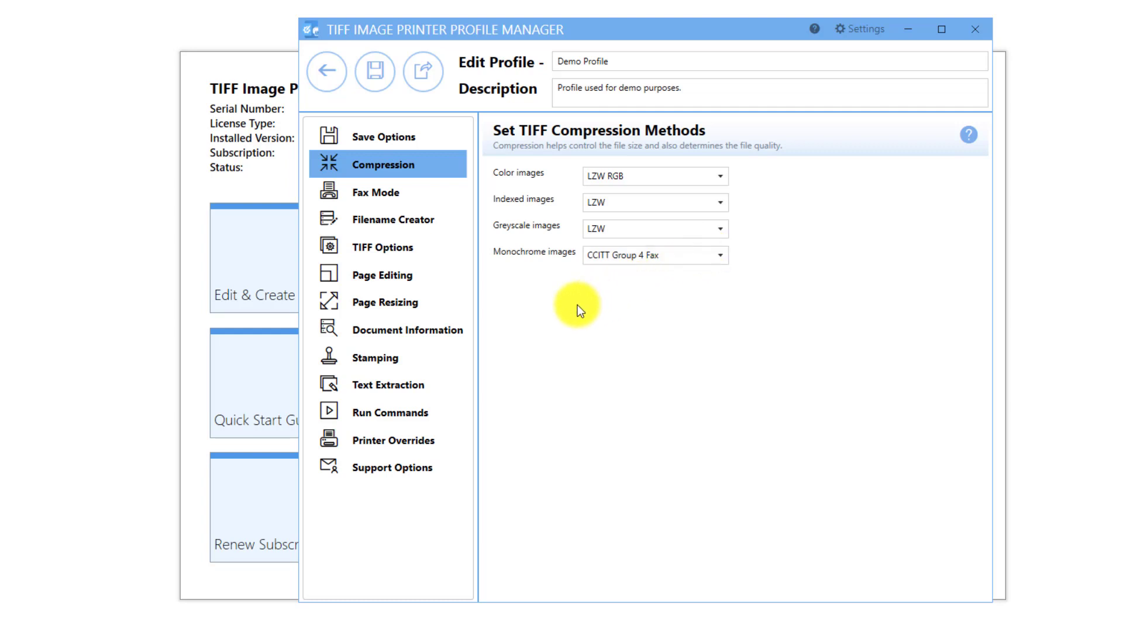
{"action": "left_click", "coordinate": [442, 133]}
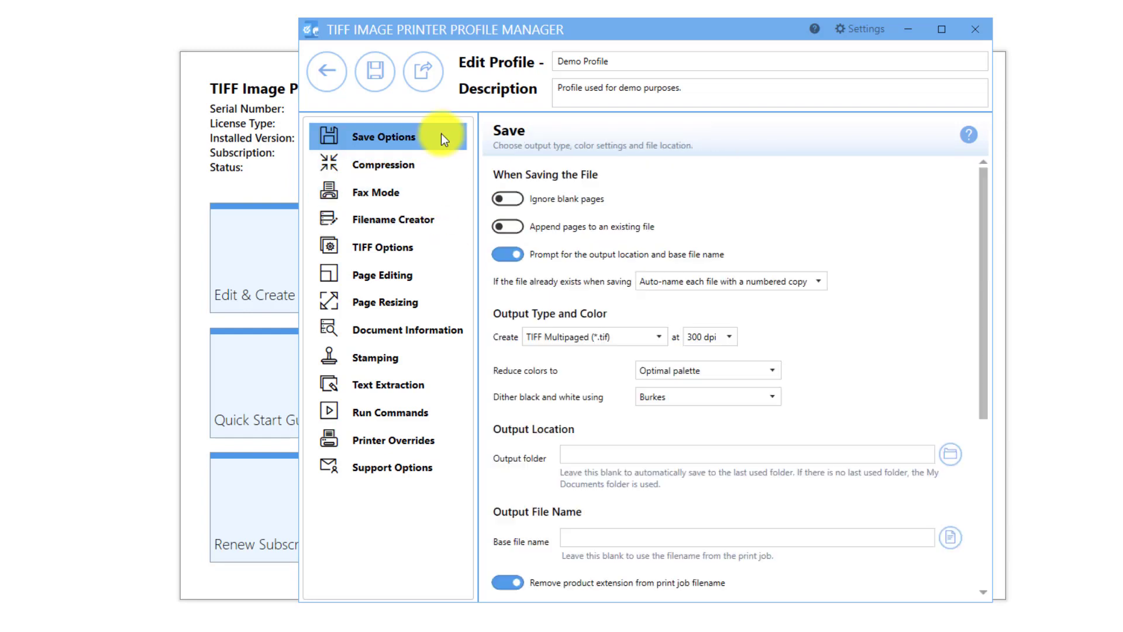
{"action": "left_click", "coordinate": [732, 338]}
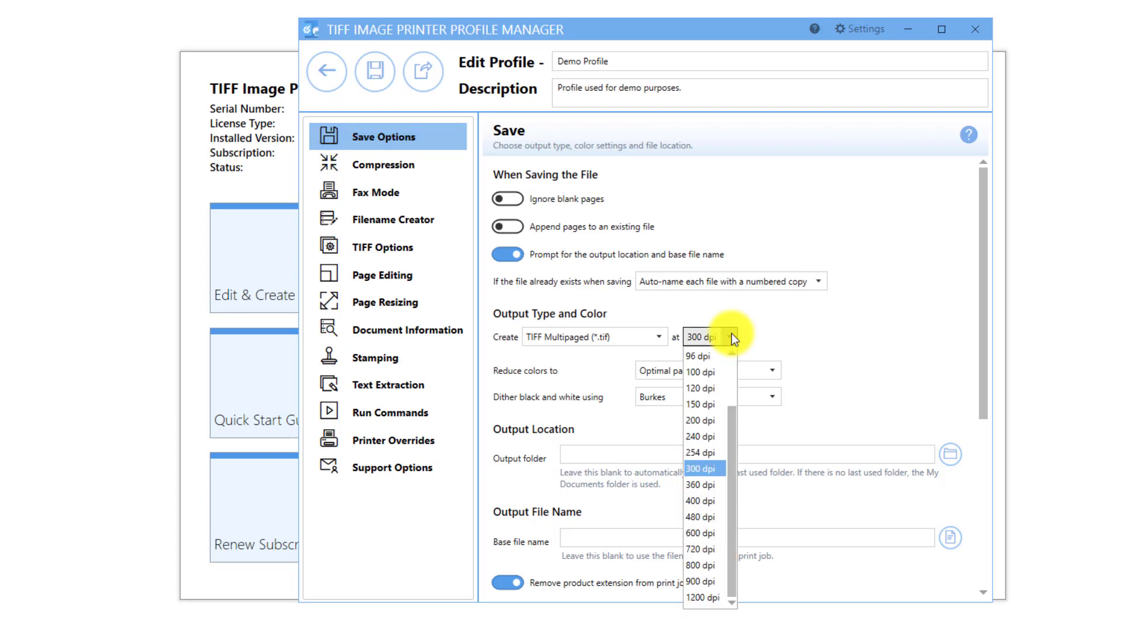
{"action": "left_click", "coordinate": [733, 338]}
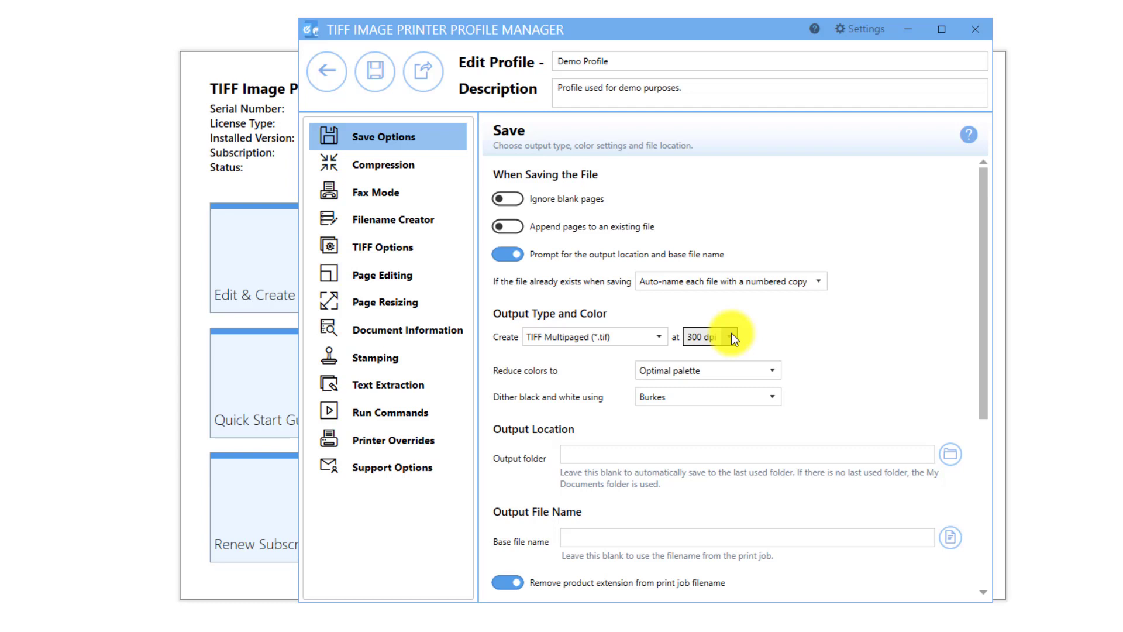
{"action": "left_click", "coordinate": [732, 337]}
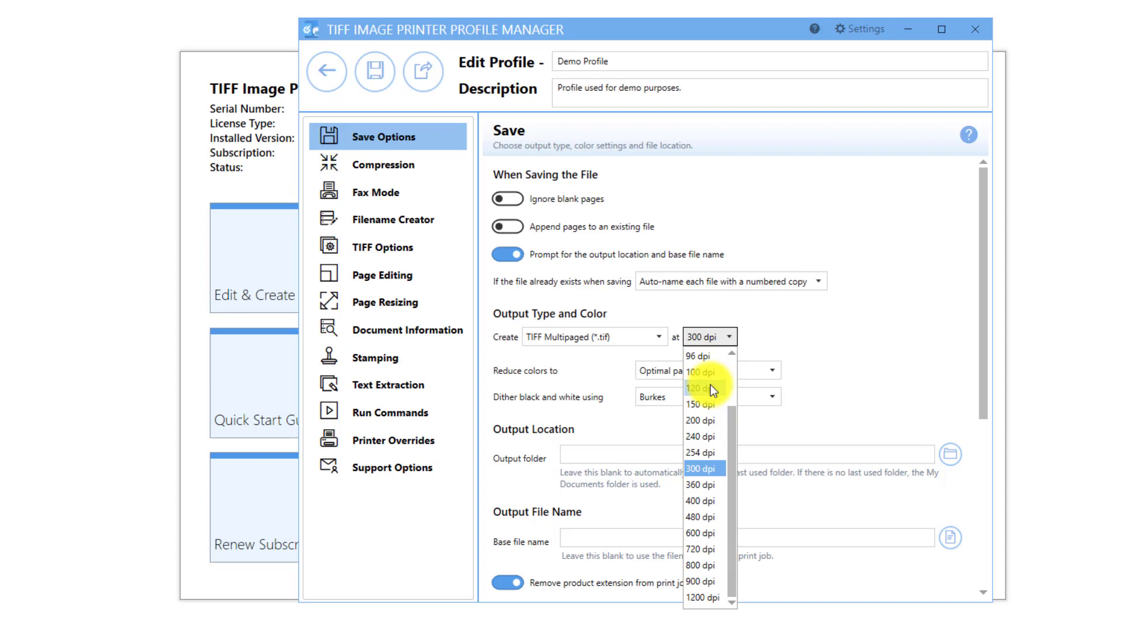
{"action": "left_click", "coordinate": [798, 321]}
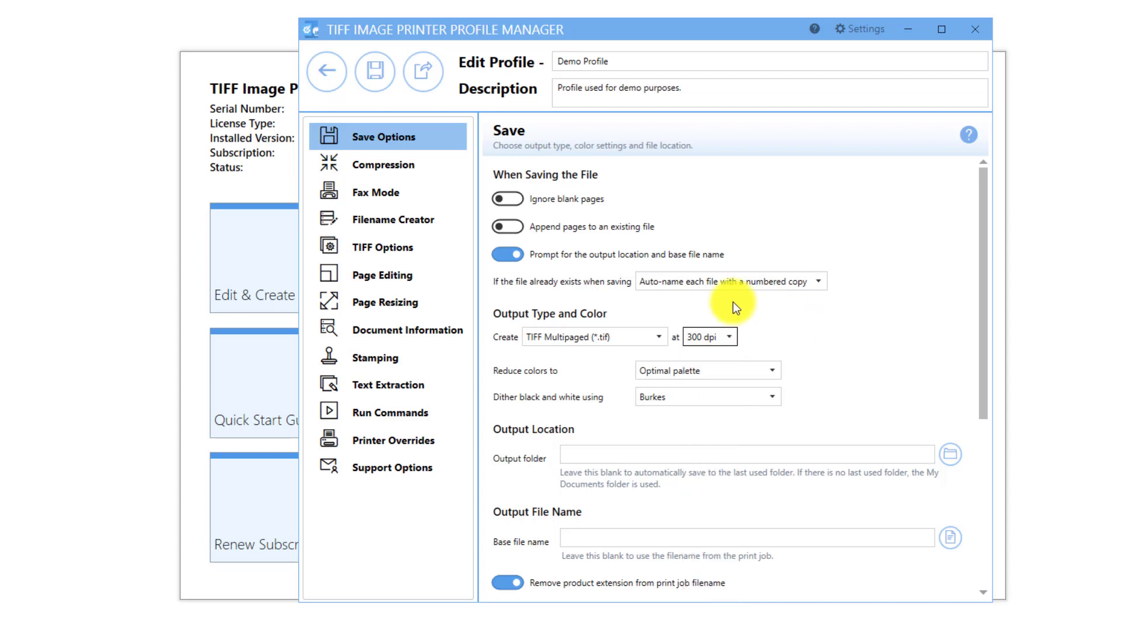
Step: Save the Demo Profile, return to the profile list and close the Profile Manager
{"action": "left_click", "coordinate": [377, 87]}
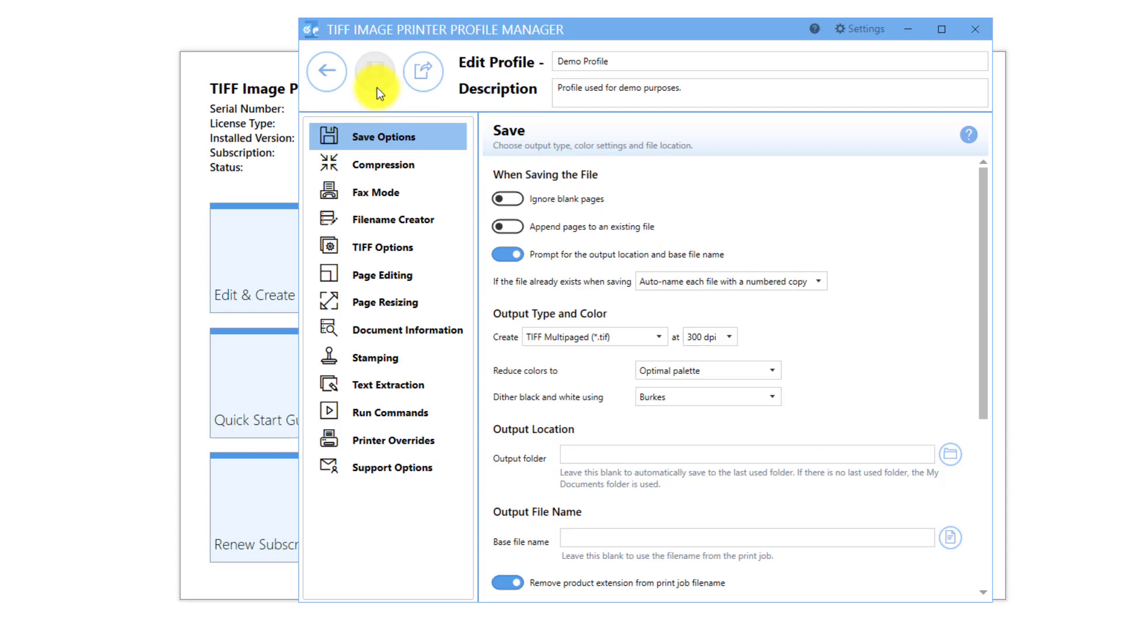
{"action": "left_click", "coordinate": [336, 86]}
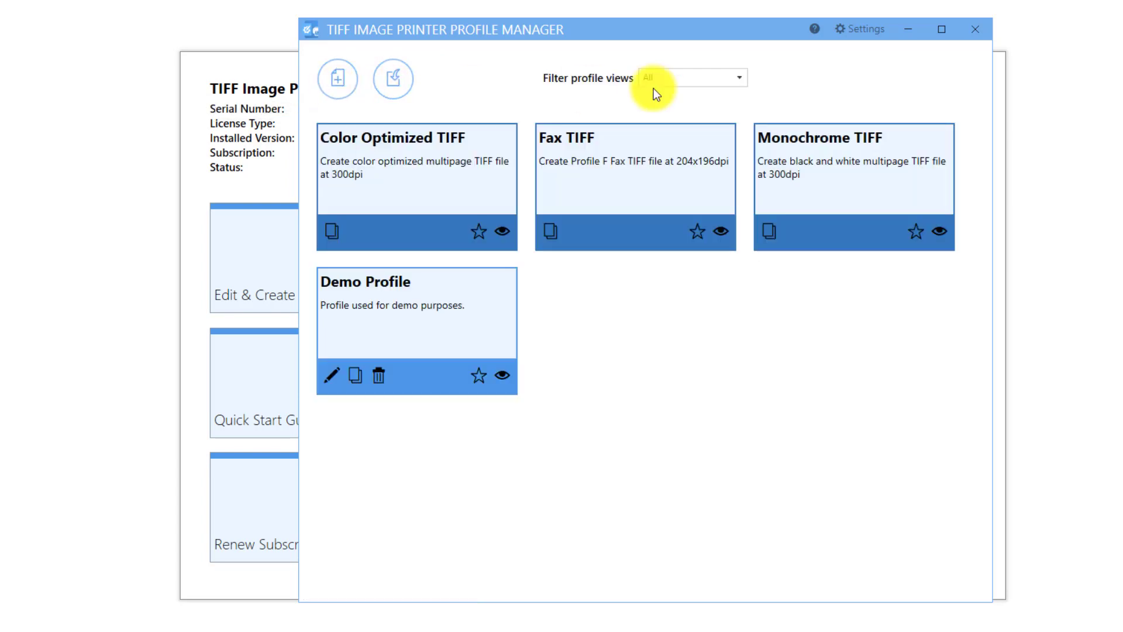
{"action": "left_click", "coordinate": [978, 28]}
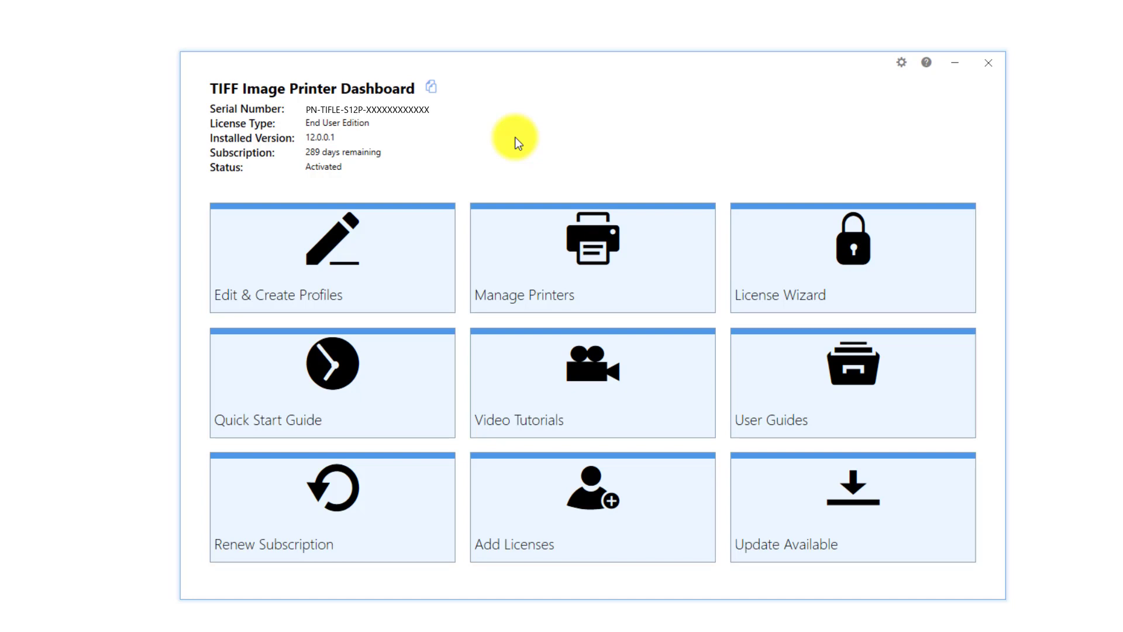
Step: Assign the Demo Profile to the TIFF Image Printer 12 printer, save the assignment and close the dashboard
{"action": "left_click", "coordinate": [597, 254]}
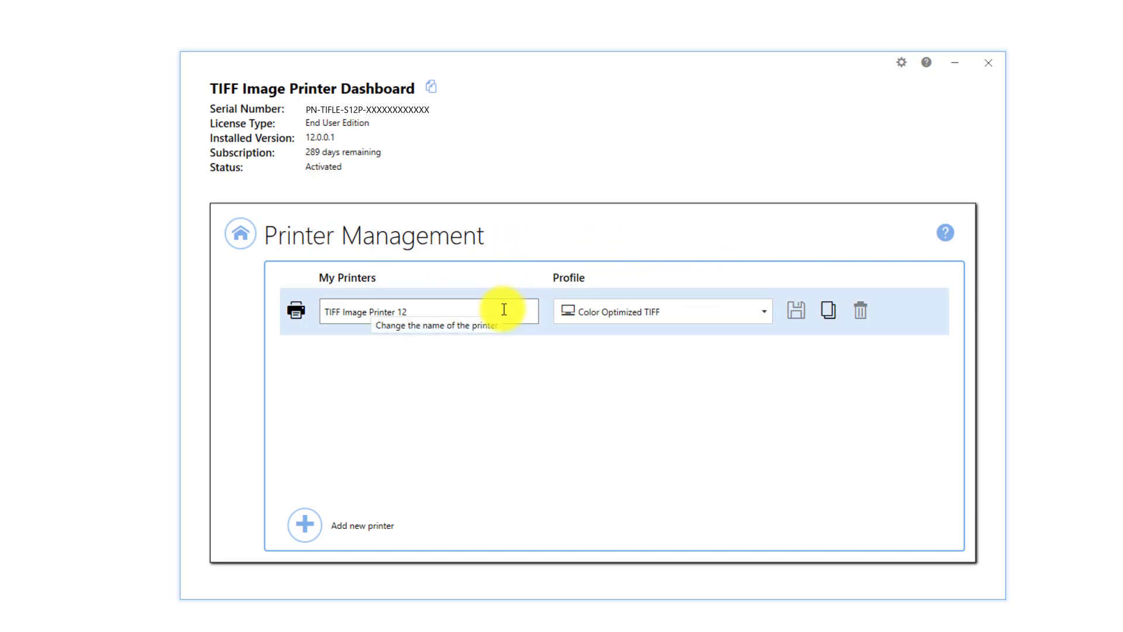
{"action": "left_click", "coordinate": [766, 314]}
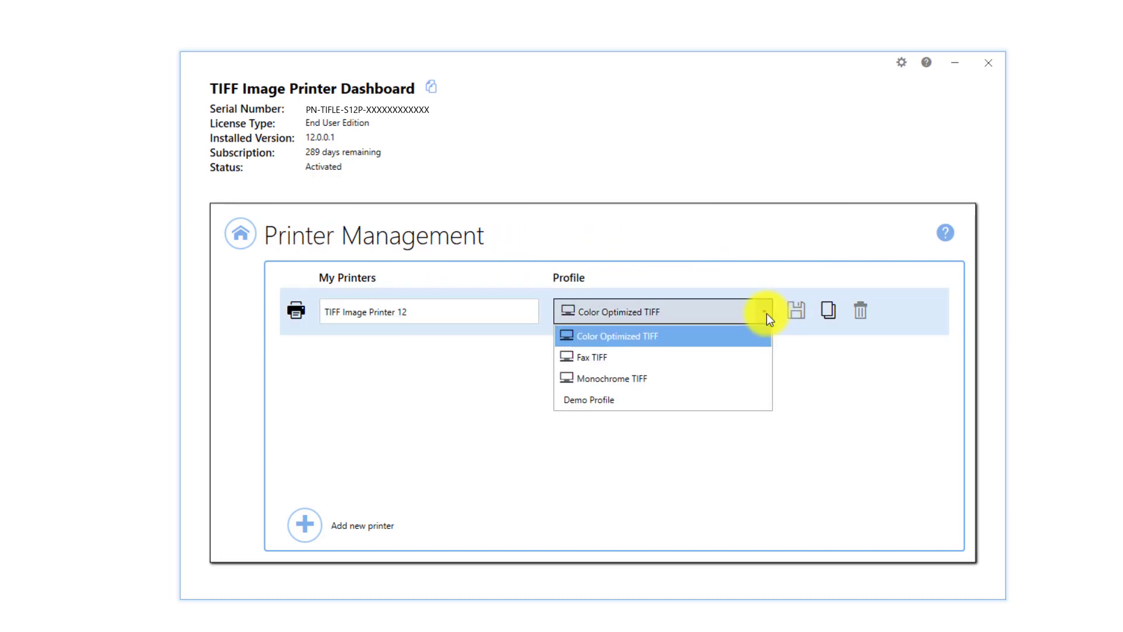
{"action": "left_click", "coordinate": [753, 399]}
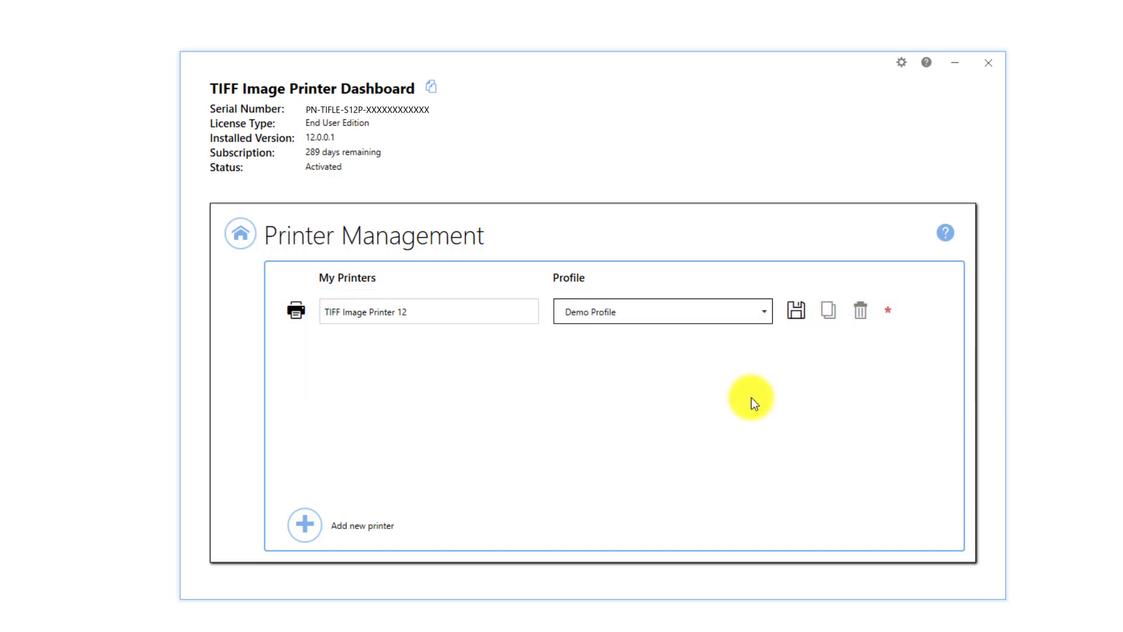
{"action": "left_click", "coordinate": [795, 313]}
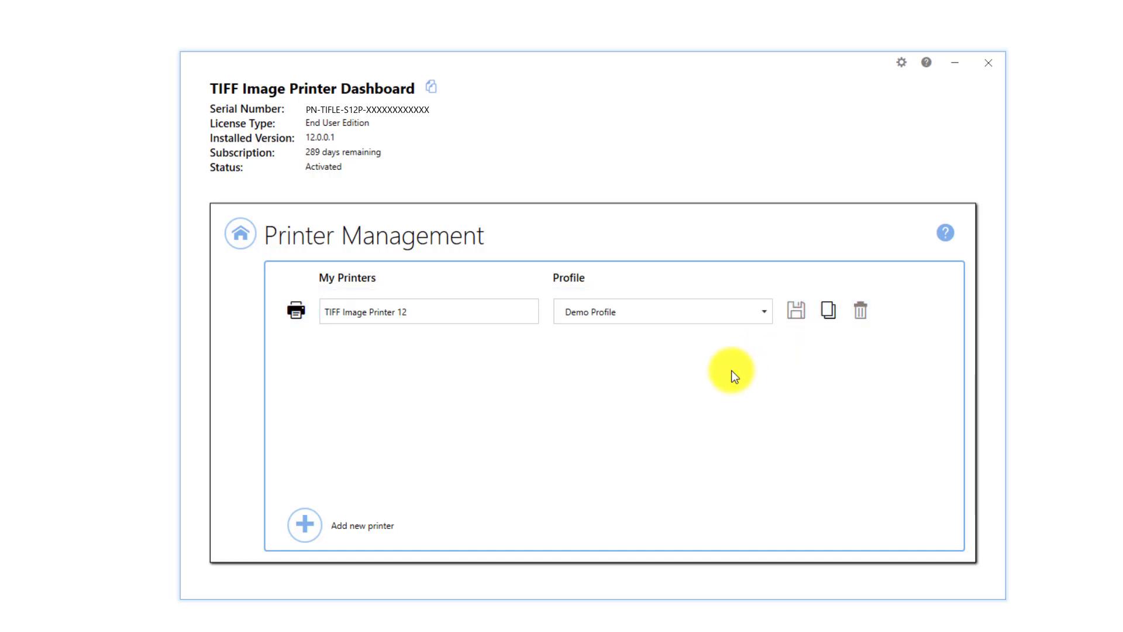
{"action": "left_click", "coordinate": [246, 242]}
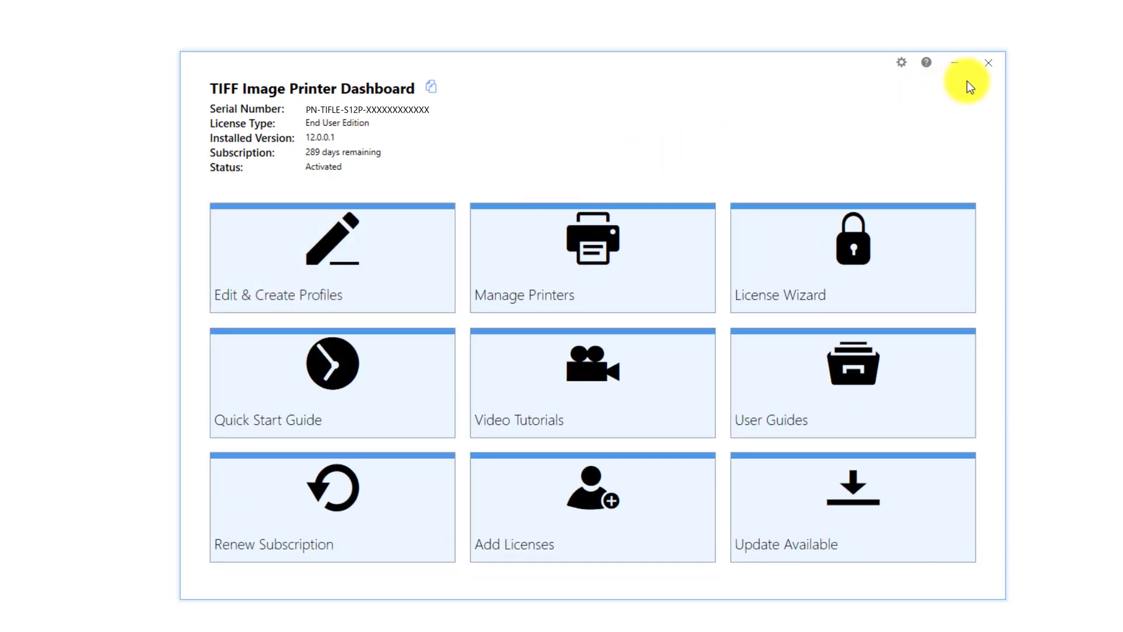
{"action": "left_click", "coordinate": [988, 62]}
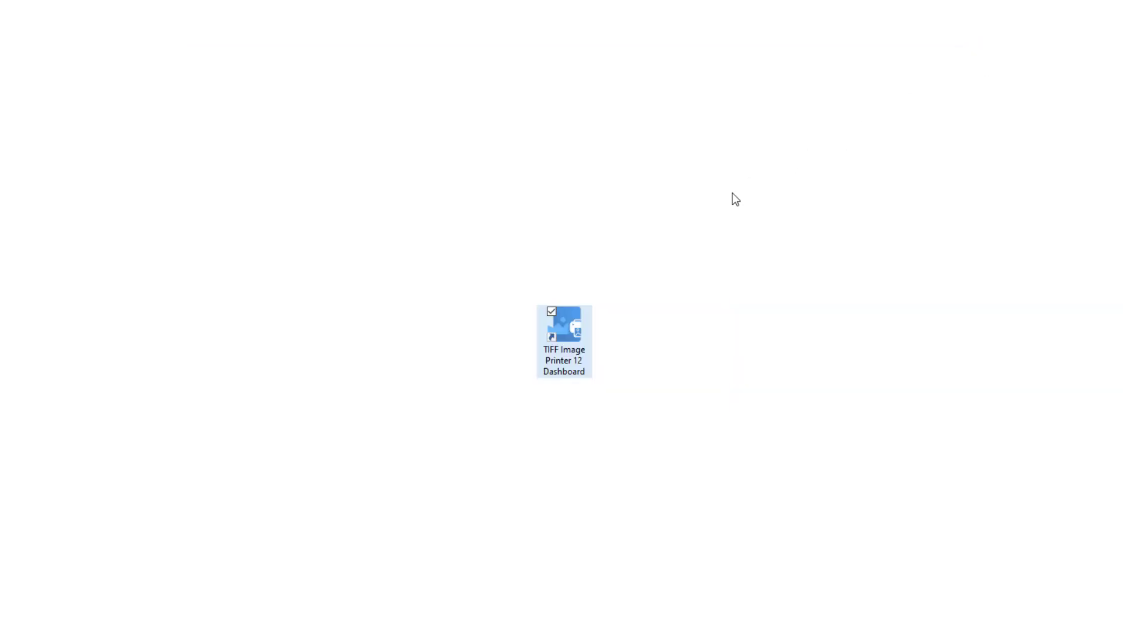